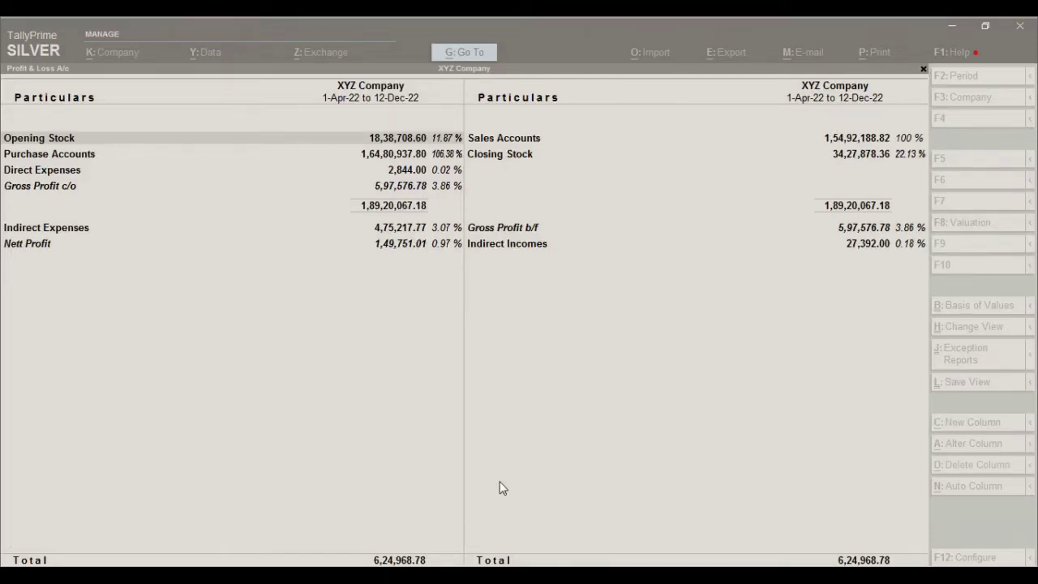
- Browse the Profit & Loss A/c lines and briefly check the Indirect Incomes ledgers
{"action": "left_click", "coordinate": [526, 391]}
{"action": "key", "text": "Right"}
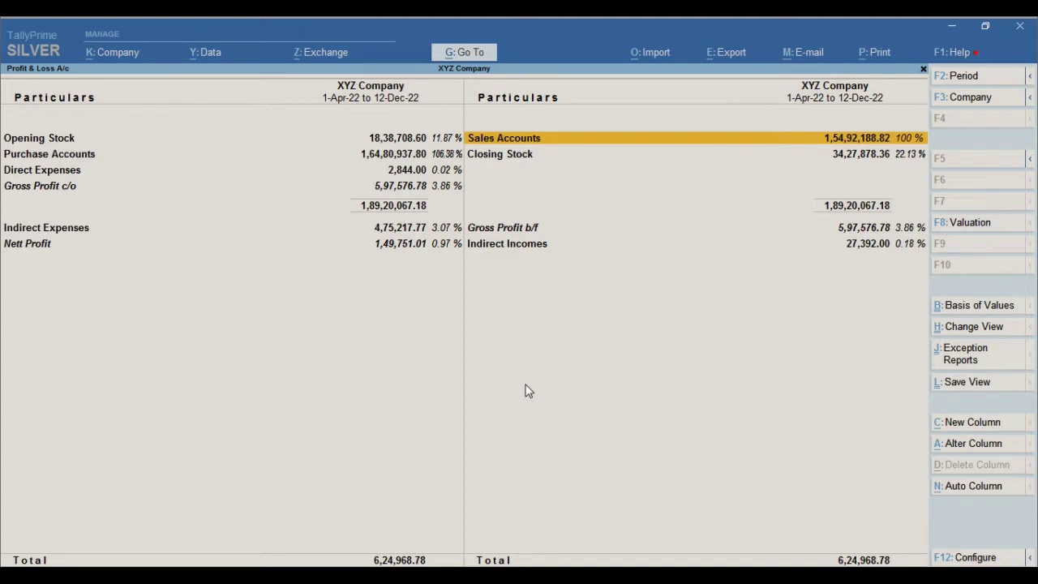
{"action": "key", "text": "Left"}
{"action": "key", "text": "Down"}
{"action": "key", "text": "Down"}
{"action": "key", "text": "Down"}
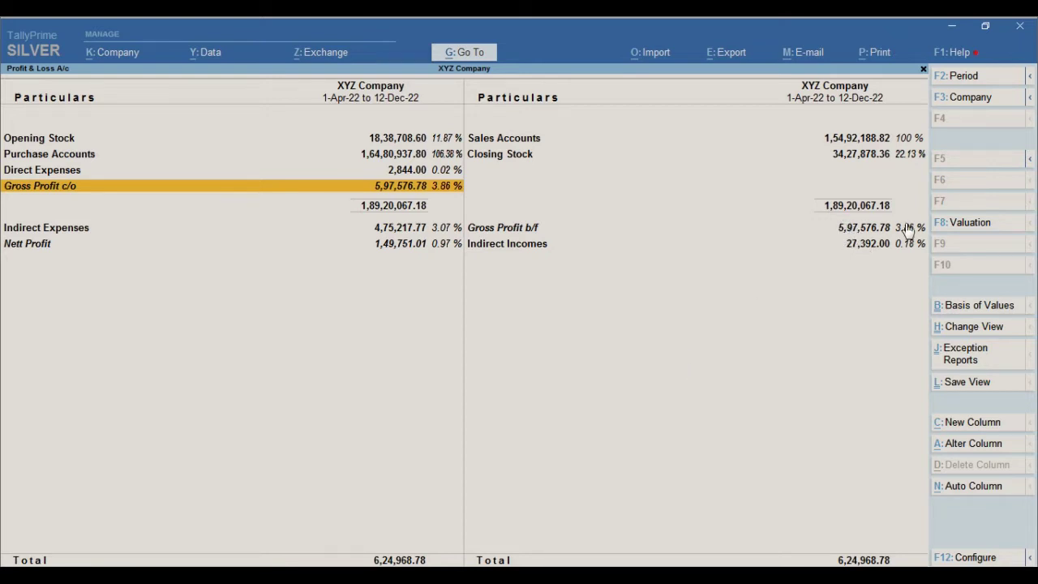
{"action": "double_click", "coordinate": [485, 243]}
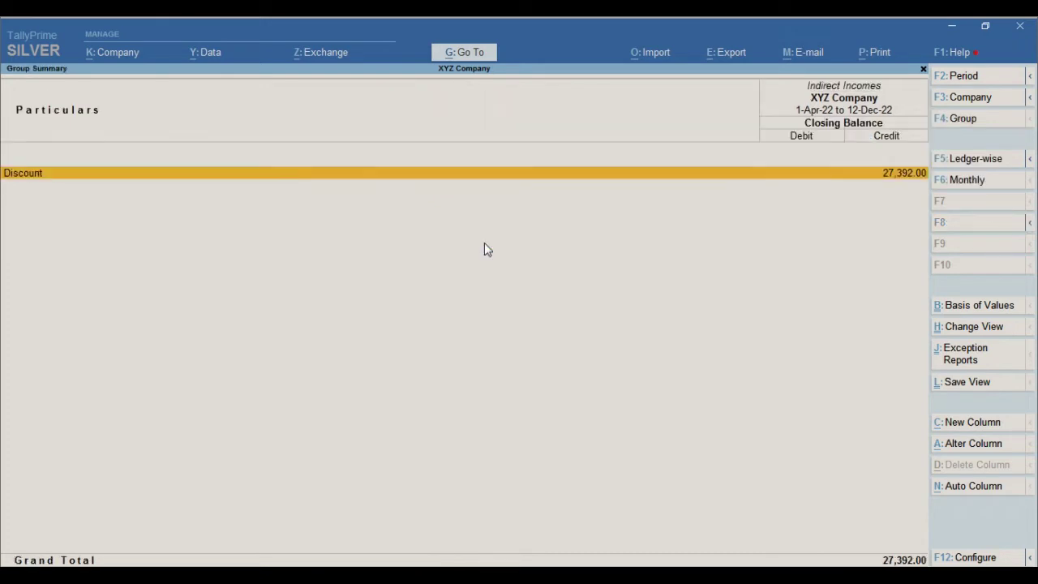
{"action": "key", "text": "Escape"}
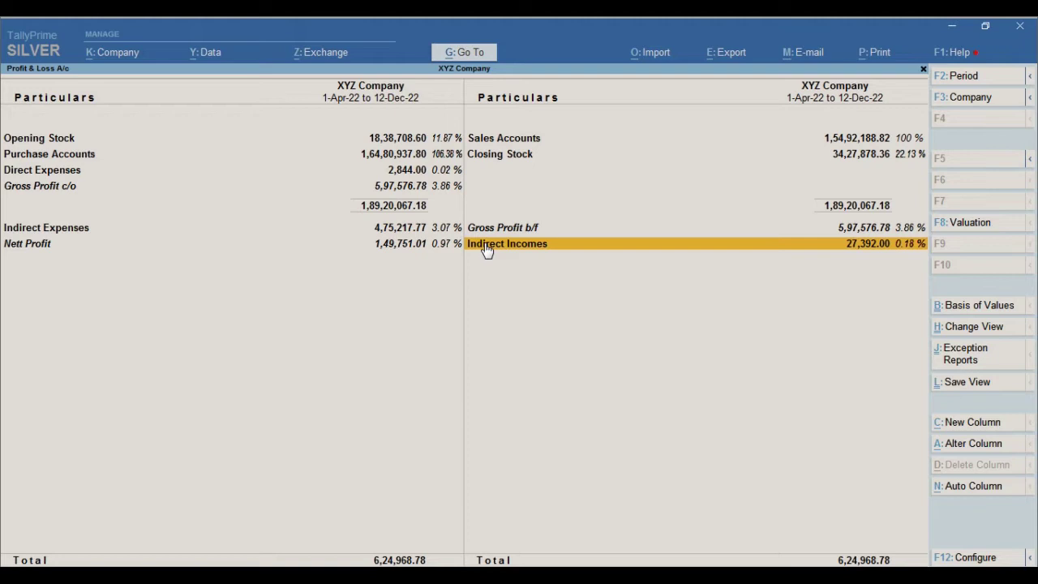
- Drill into Indirect Expenses from Profit & Loss A/c to see its ledgers
{"action": "key", "text": "Left"}
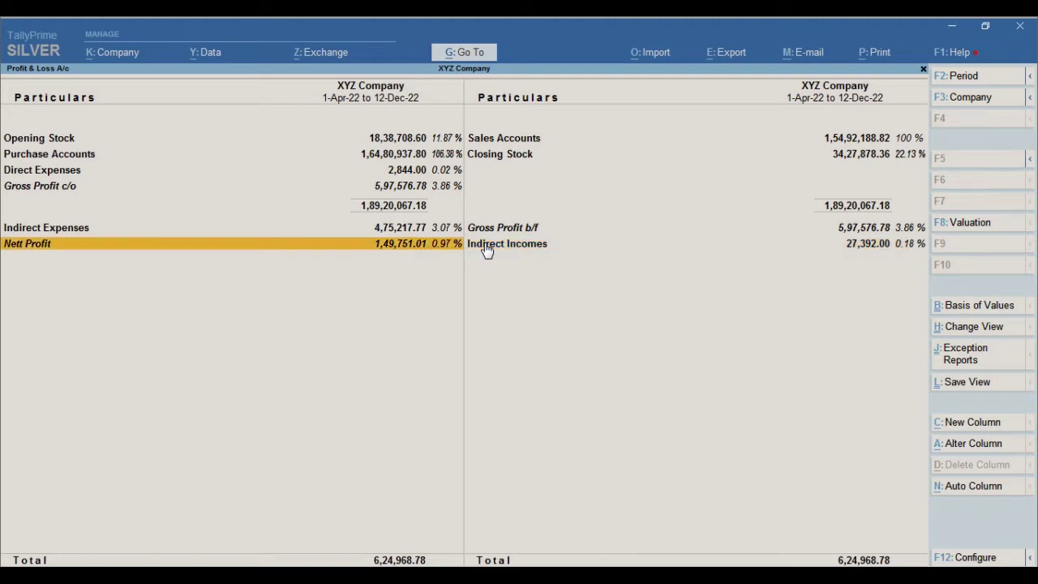
{"action": "key", "text": "Up"}
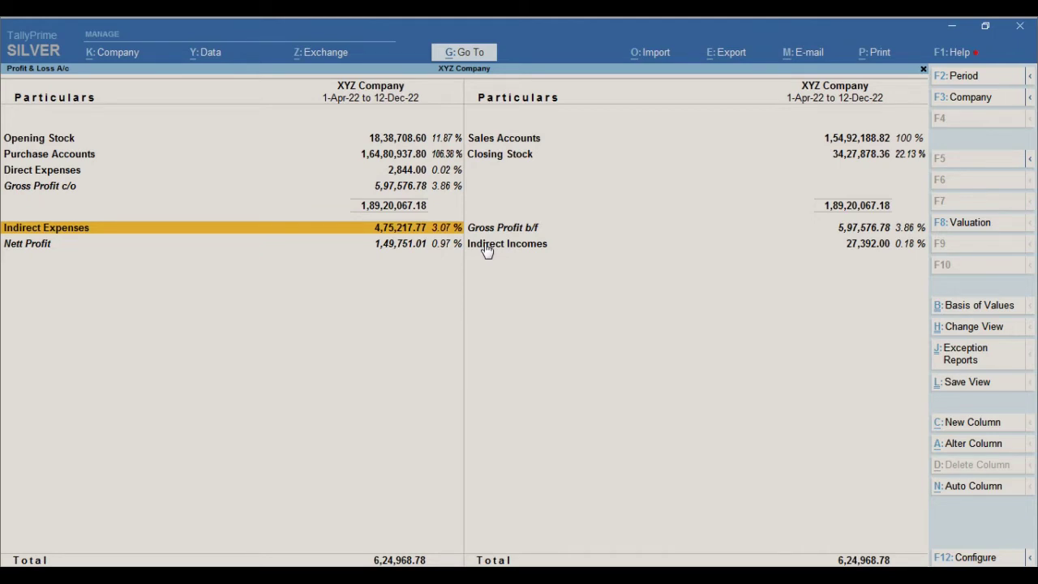
{"action": "key", "text": "Right"}
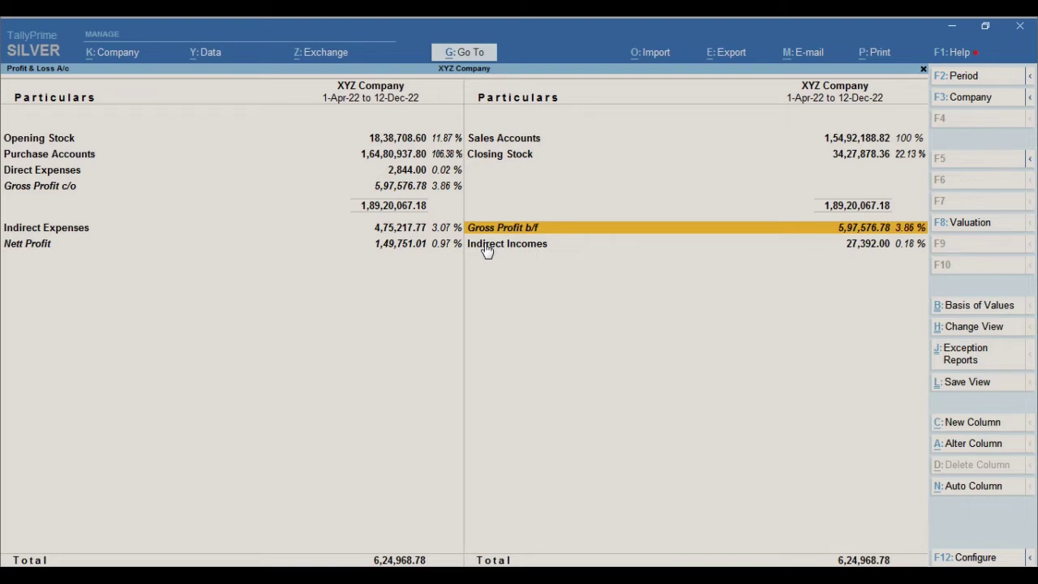
{"action": "key", "text": "Down"}
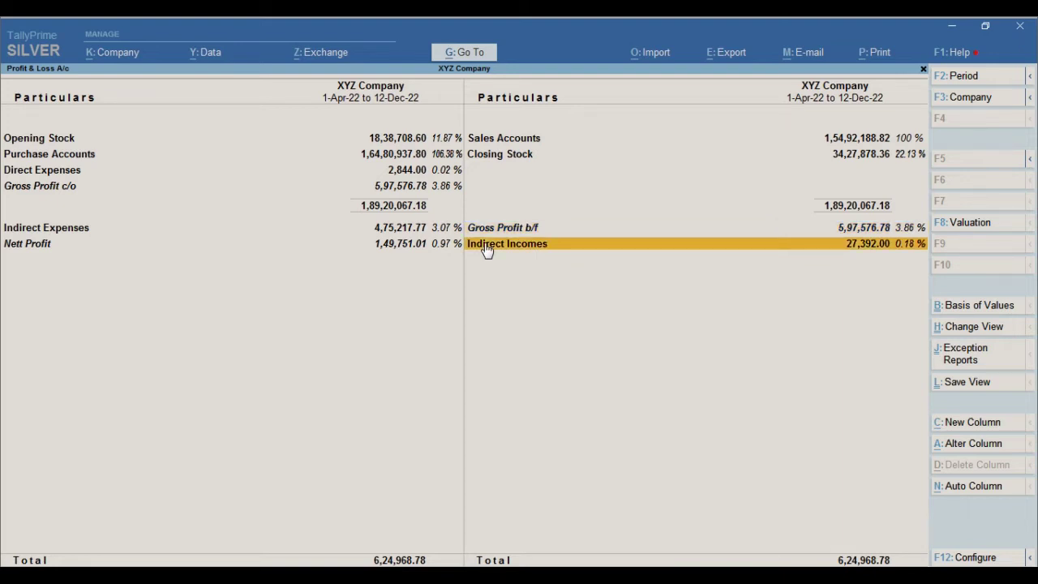
{"action": "key", "text": "Left"}
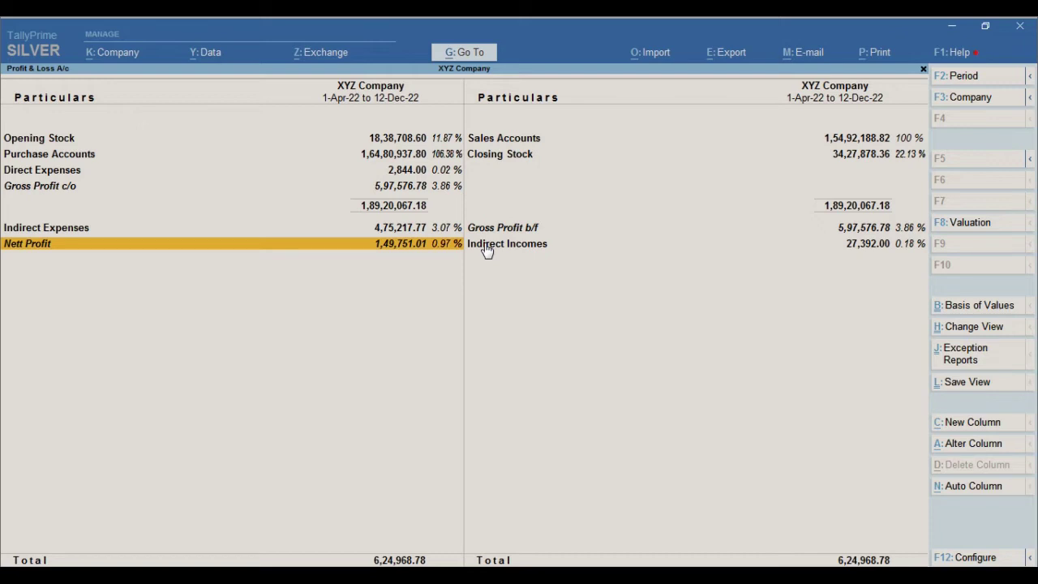
{"action": "key", "text": "Up"}
{"action": "key", "text": "Return"}
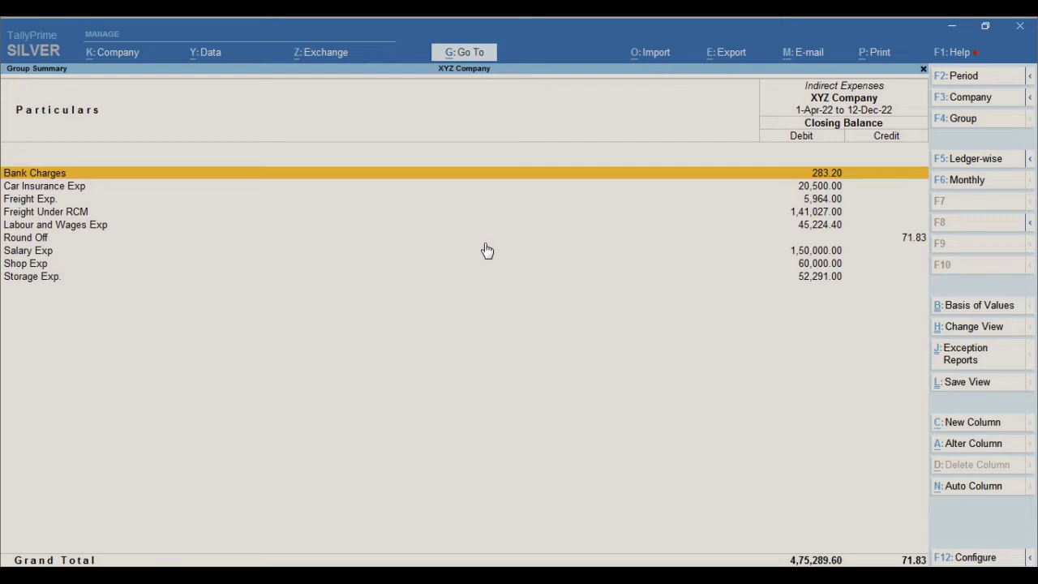
- Reopen the Indirect Expenses Group Summary, showing Salary Exp 1,50,000.00 and Freight Under RCM 1,41,027.00
{"action": "key", "text": "Escape"}
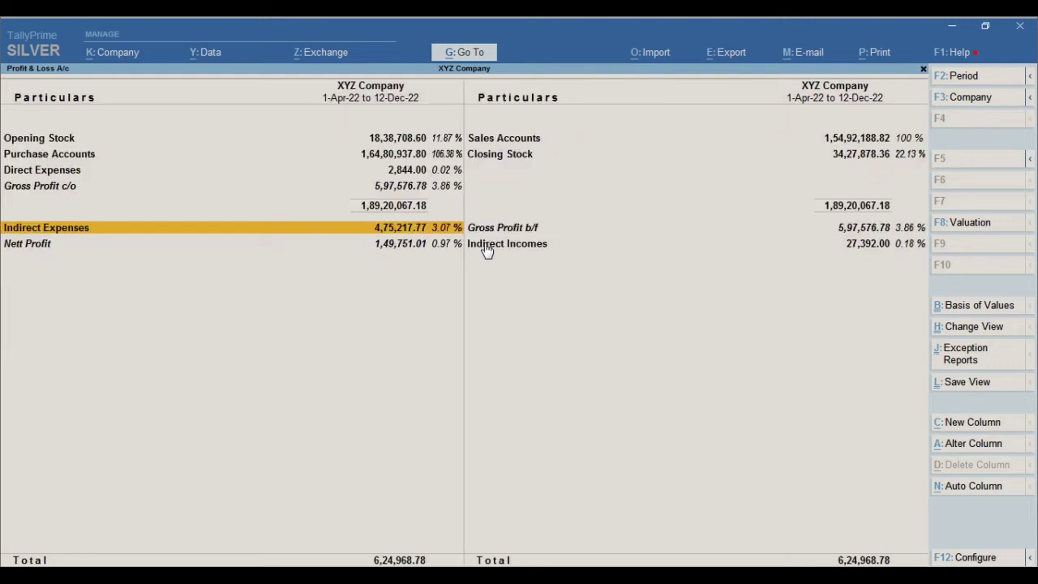
{"action": "key", "text": "Up"}
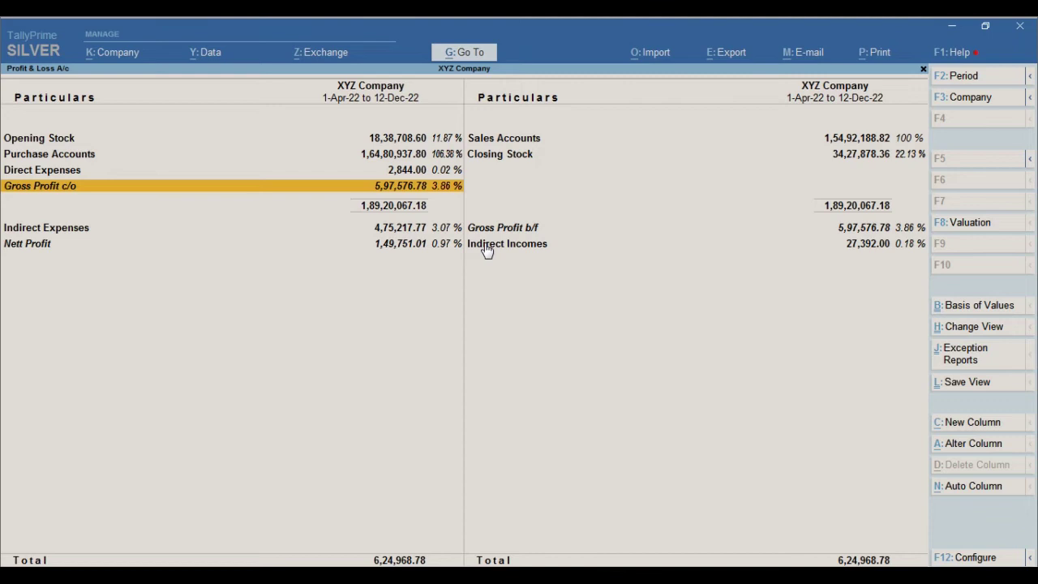
{"action": "key", "text": "Down"}
{"action": "key", "text": "Down"}
{"action": "key", "text": "Up"}
{"action": "key", "text": "Return"}
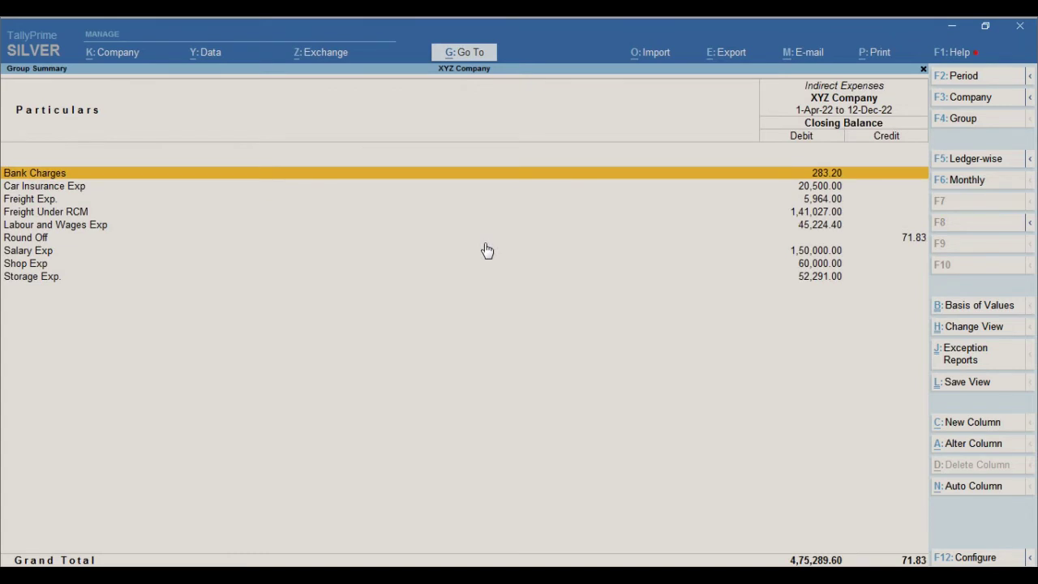
- Scan the ledgers from Salary Exp to Round Off, then exit to Profit & Loss A/c at Indirect Incomes
{"action": "key", "text": "Down"}
{"action": "key", "text": "Down"}
{"action": "key", "text": "Down"}
{"action": "key", "text": "Down"}
{"action": "key", "text": "Down"}
{"action": "key", "text": "Down"}
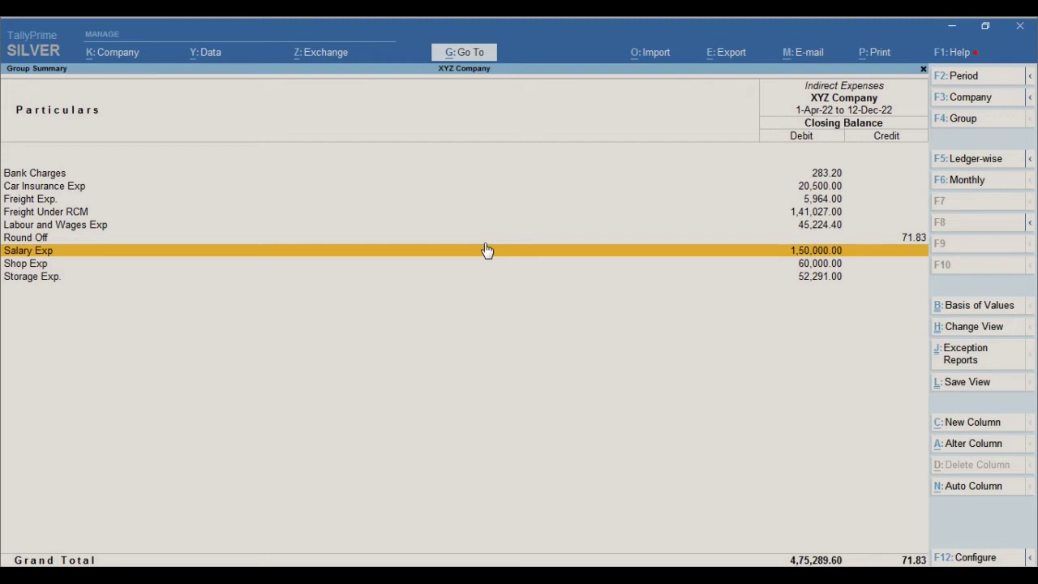
{"action": "key", "text": "Up"}
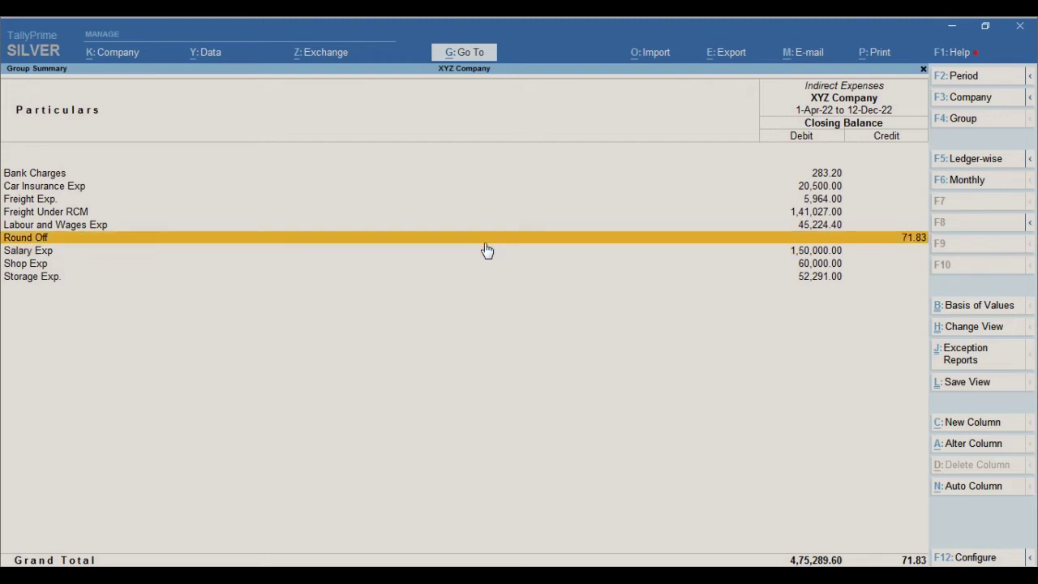
{"action": "key", "text": "Escape"}
{"action": "key", "text": "Down"}
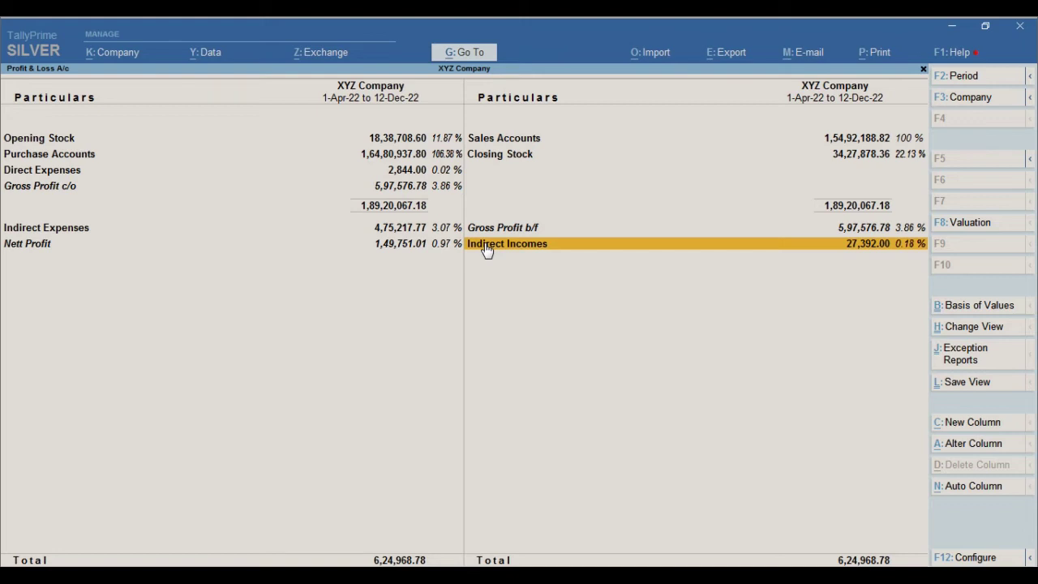
{"action": "key", "text": "Left"}
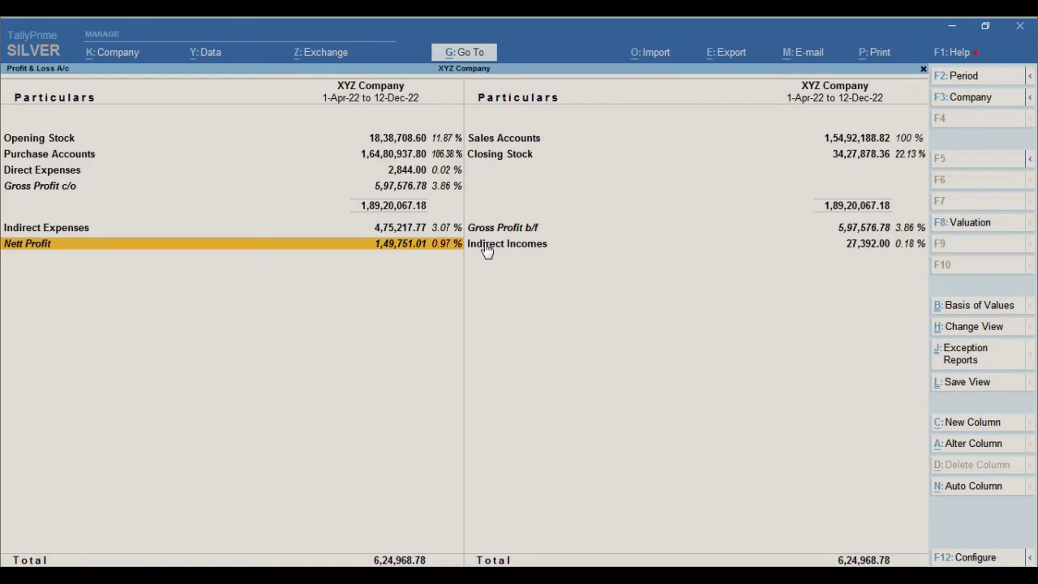
{"action": "key", "text": "Up"}
{"action": "key", "text": "Return"}
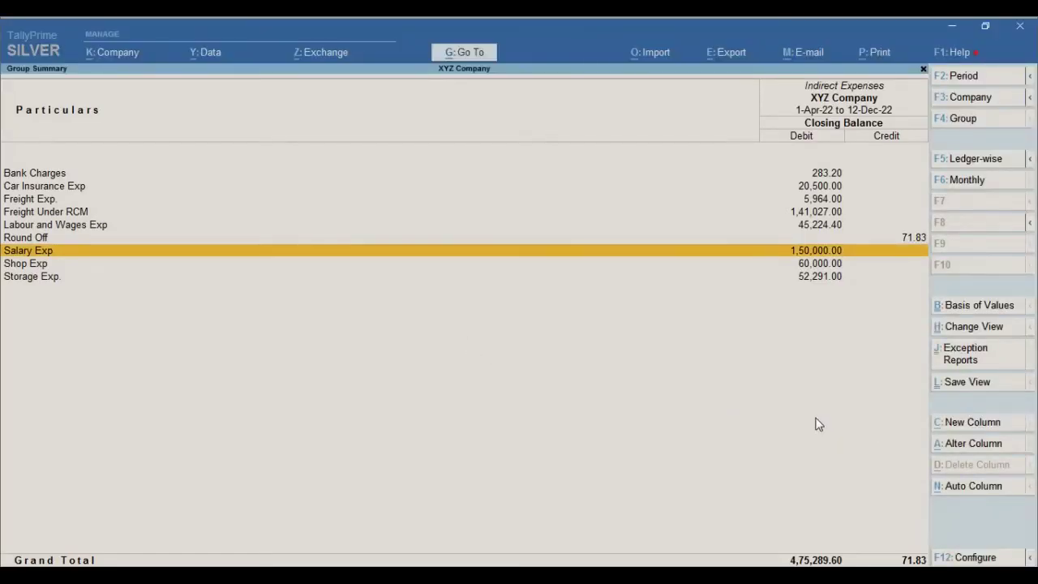
{"action": "key", "text": "Escape"}
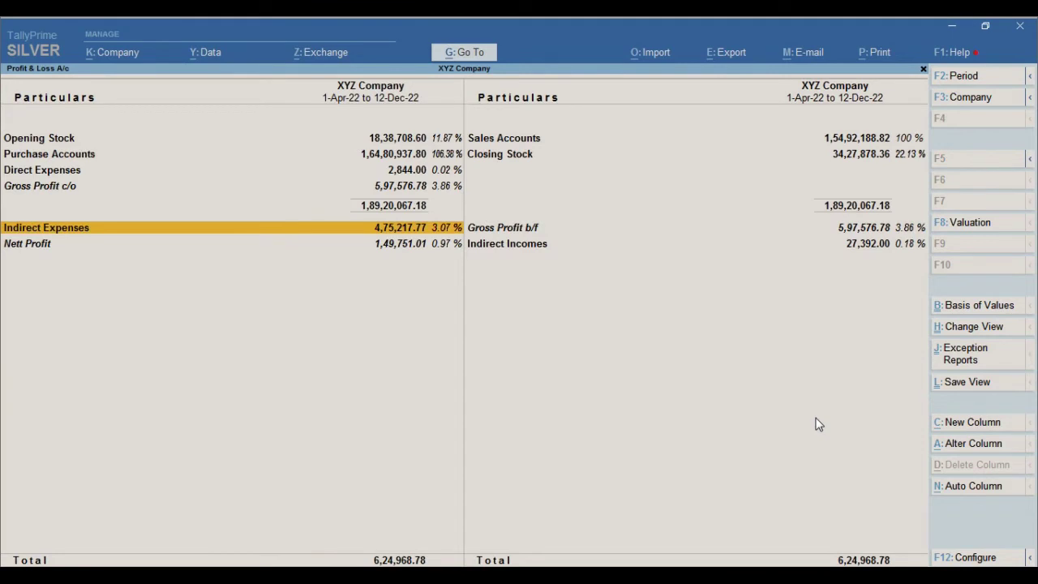
{"action": "key", "text": "Down"}
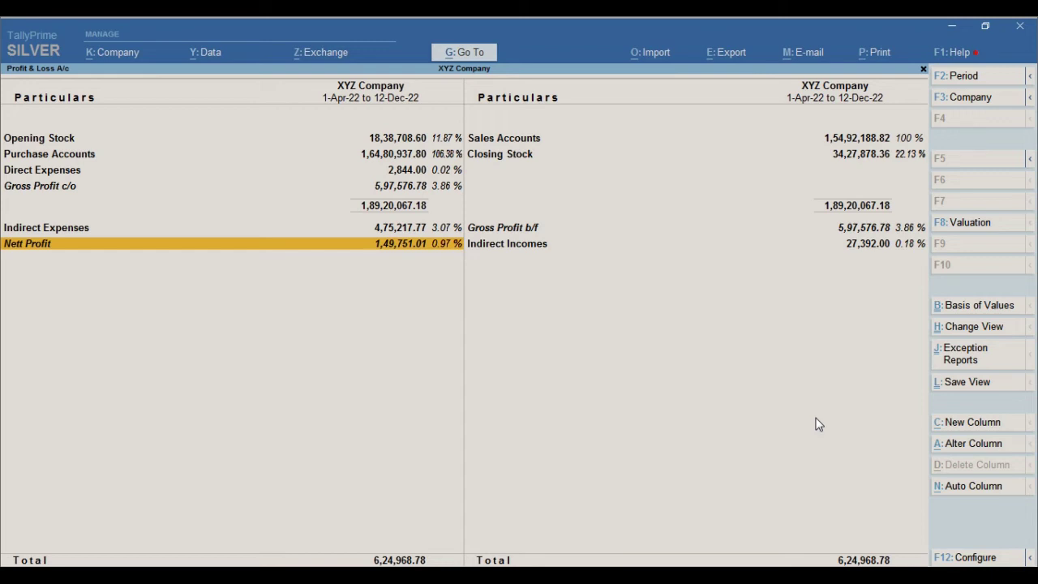
- Drill into Indirect Expenses from Profit & Loss A/c and select the Salary Exp ledger
{"action": "key", "text": "Up"}
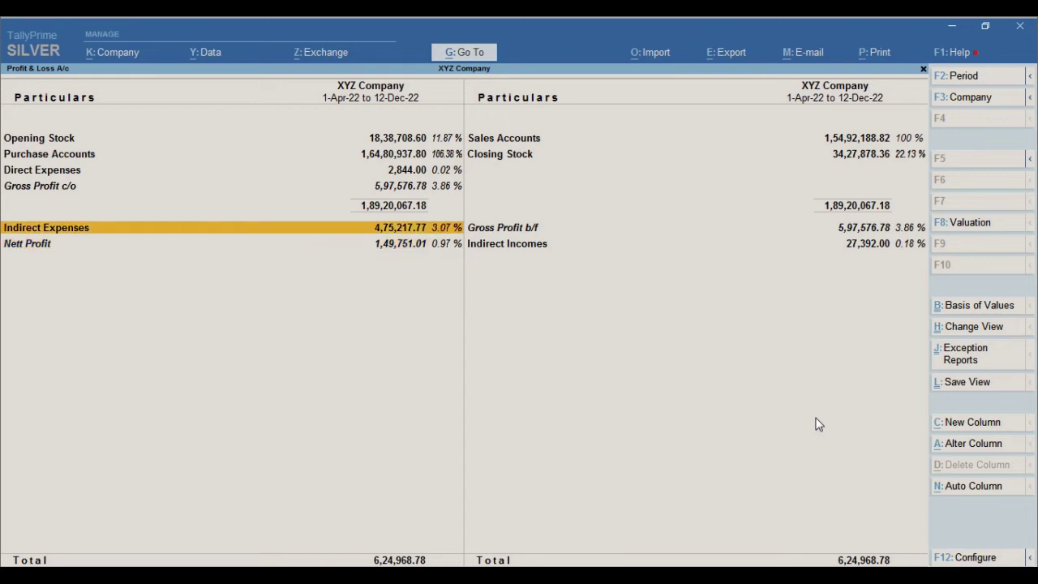
{"action": "key", "text": "Return"}
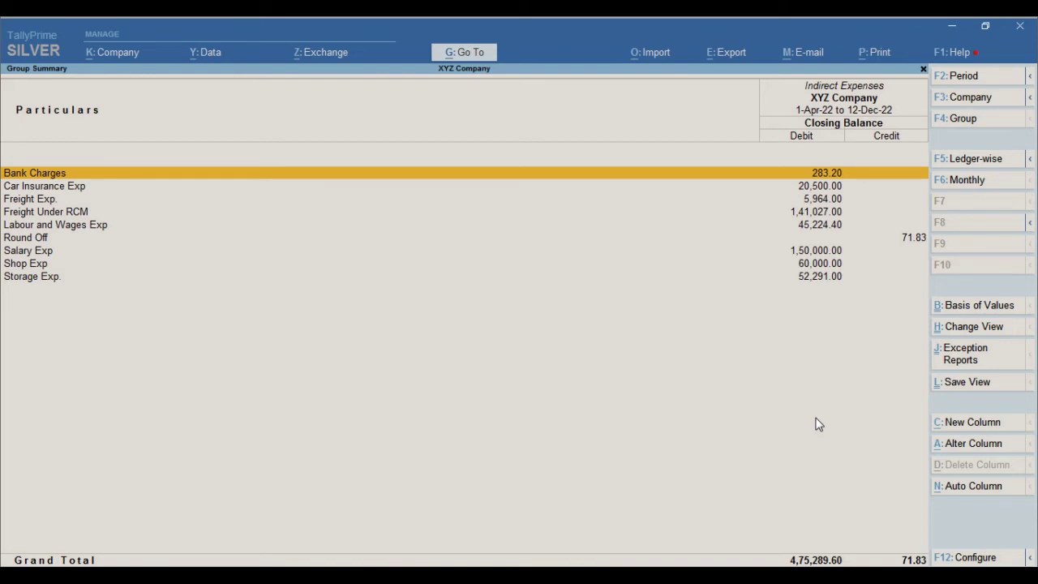
{"action": "key", "text": "Down"}
{"action": "key", "text": "Down"}
{"action": "key", "text": "Down"}
{"action": "key", "text": "Down"}
{"action": "key", "text": "Down"}
{"action": "key", "text": "Down"}
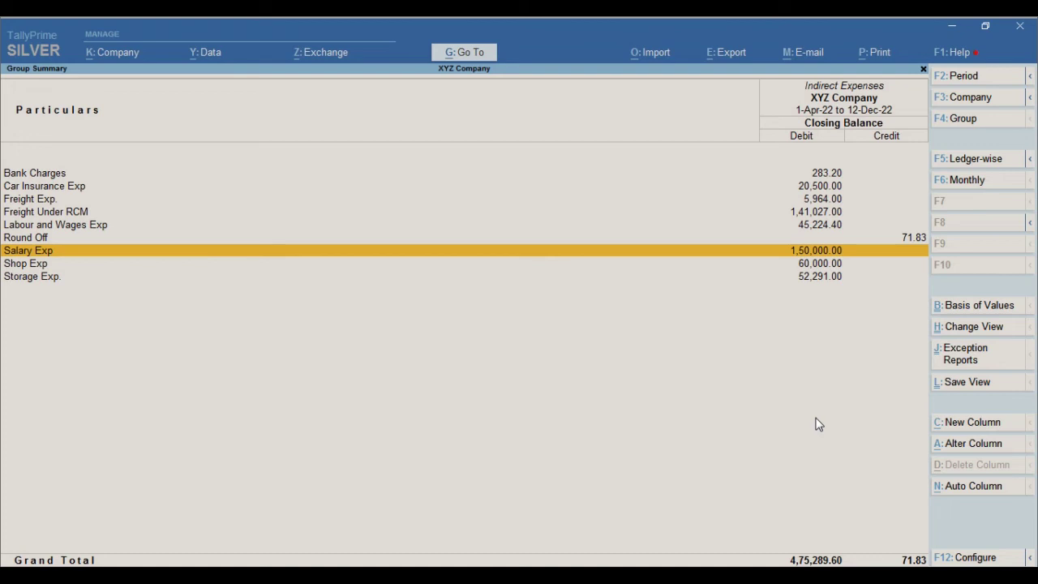
- Open Salary Exp's December vouchers and start a new payment dated 10-Dec-22
{"action": "key", "text": "Return"}
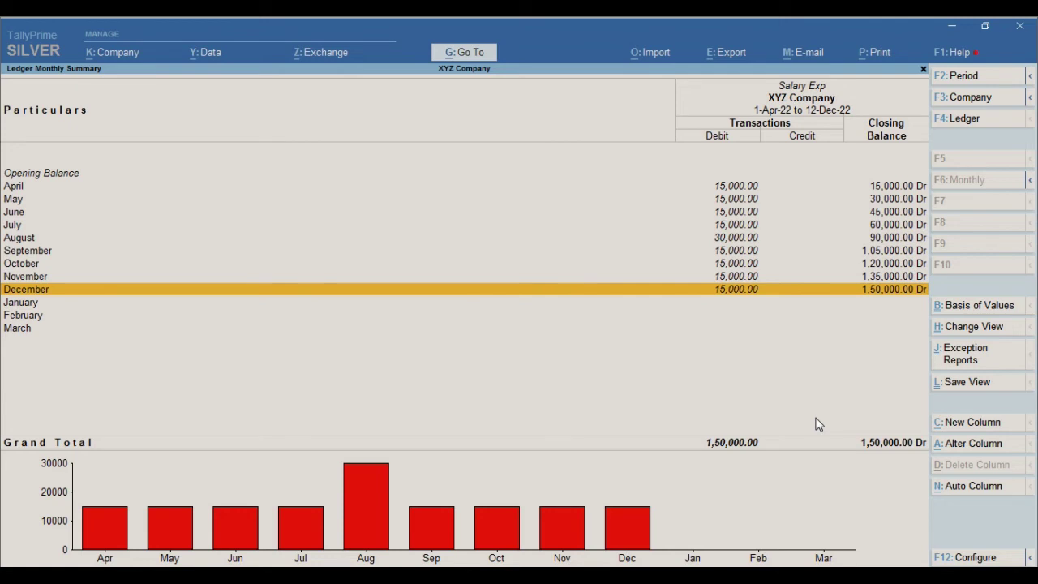
{"action": "key", "text": "Return"}
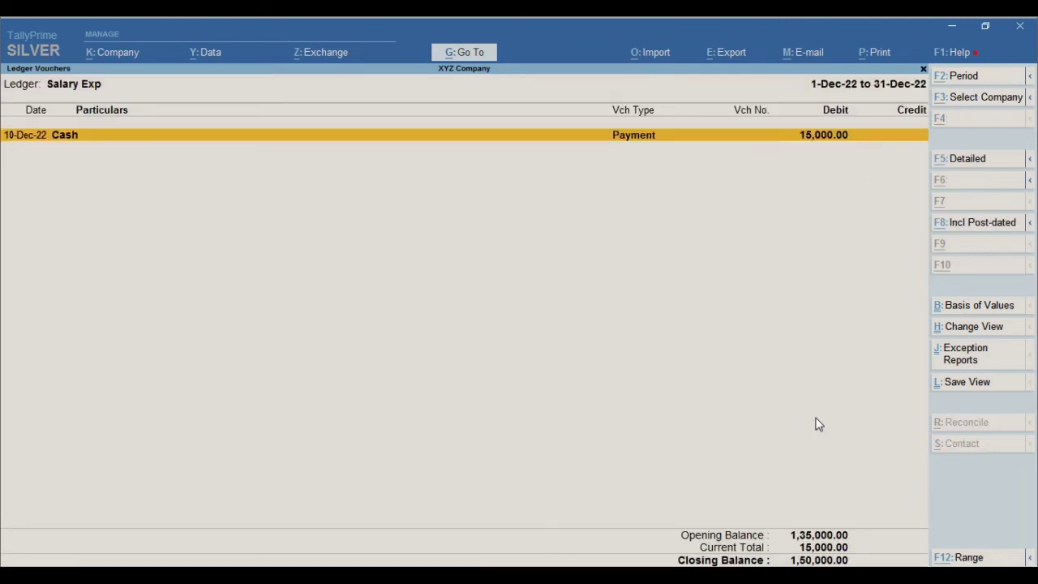
{"action": "key", "text": "alt+a"}
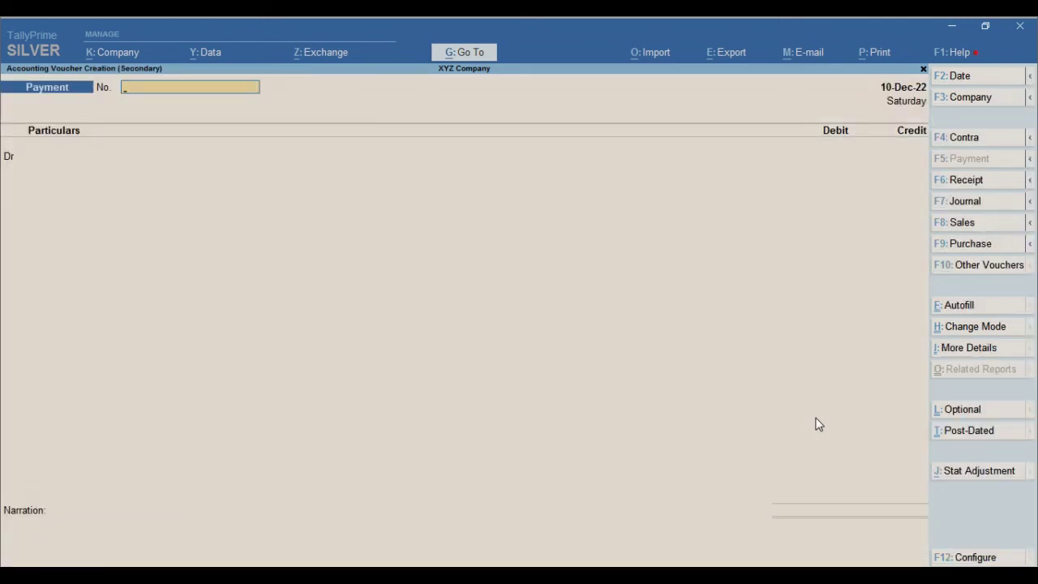
{"action": "key", "text": "F2"}
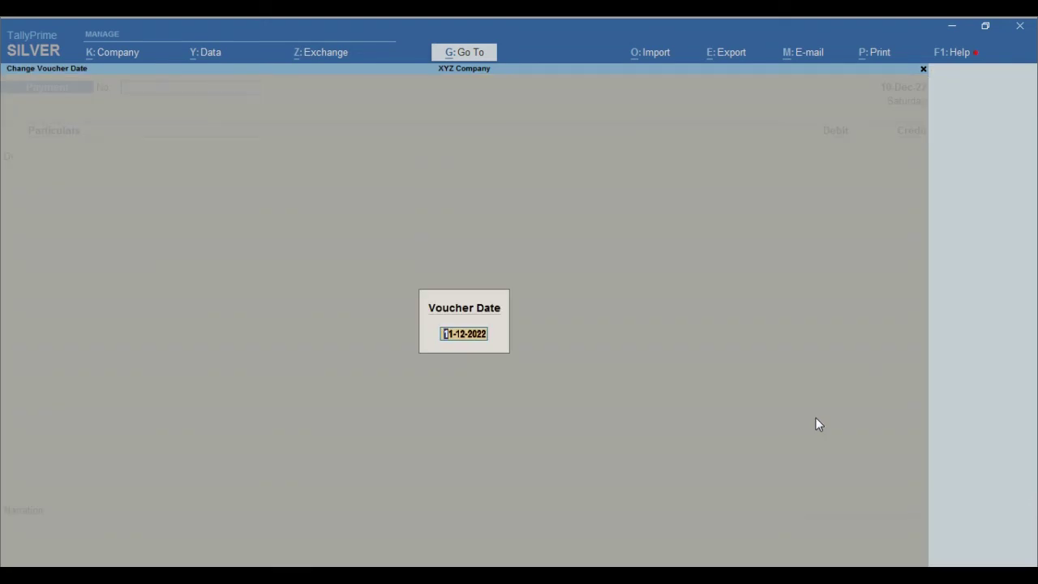
{"action": "type", "text": "10"}
{"action": "key", "text": "Return"}
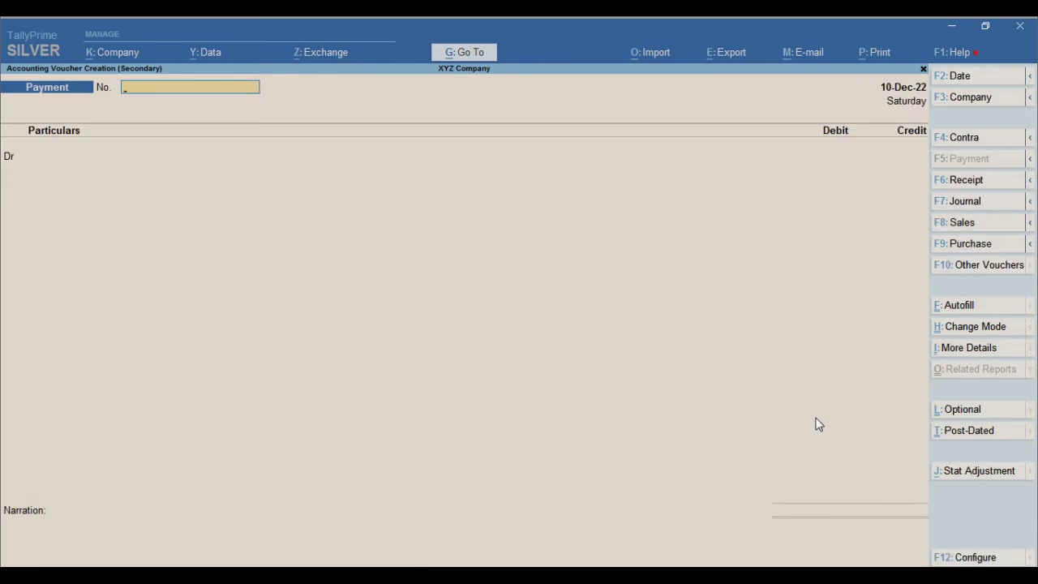
- Debit Salary Exp 9,000, credit Cash, and save the payment voucher
{"action": "key", "text": "alt"}
{"action": "key", "text": "Return"}
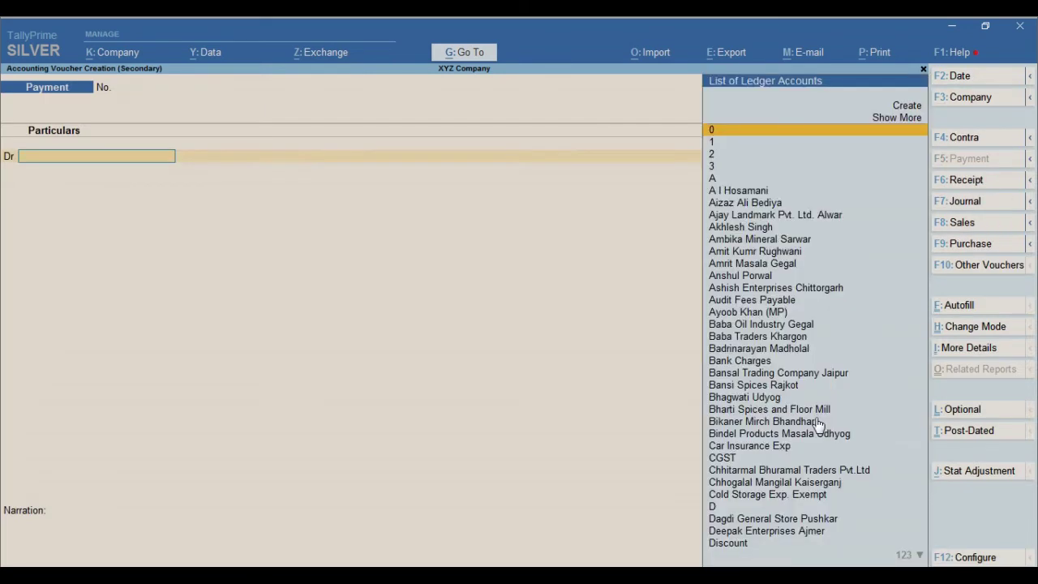
{"action": "type", "text": "Salar"}
{"action": "key", "text": "Return"}
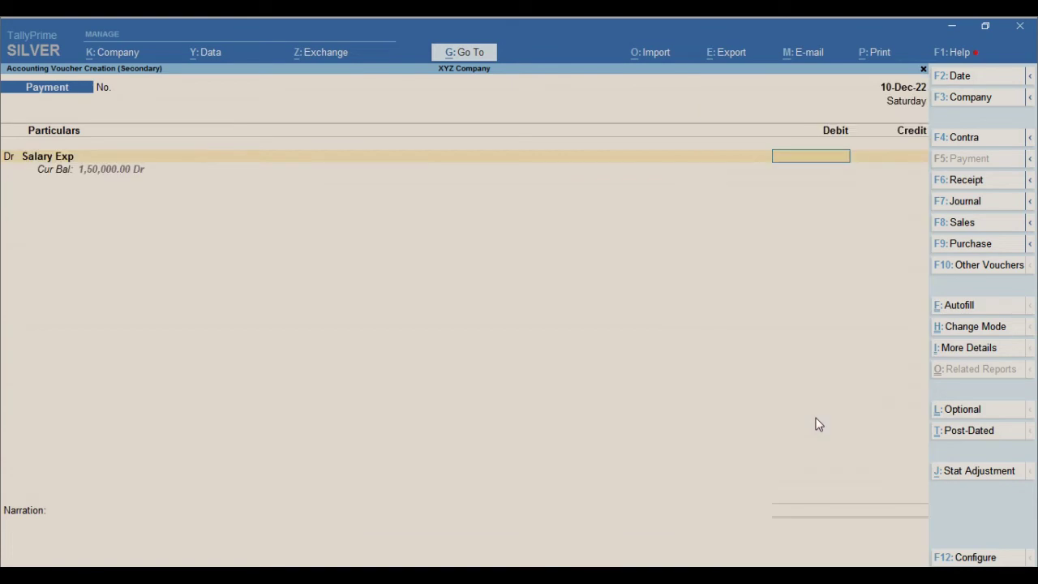
{"action": "type", "text": "9,000"}
{"action": "key", "text": "Return"}
{"action": "type", "text": "ca"}
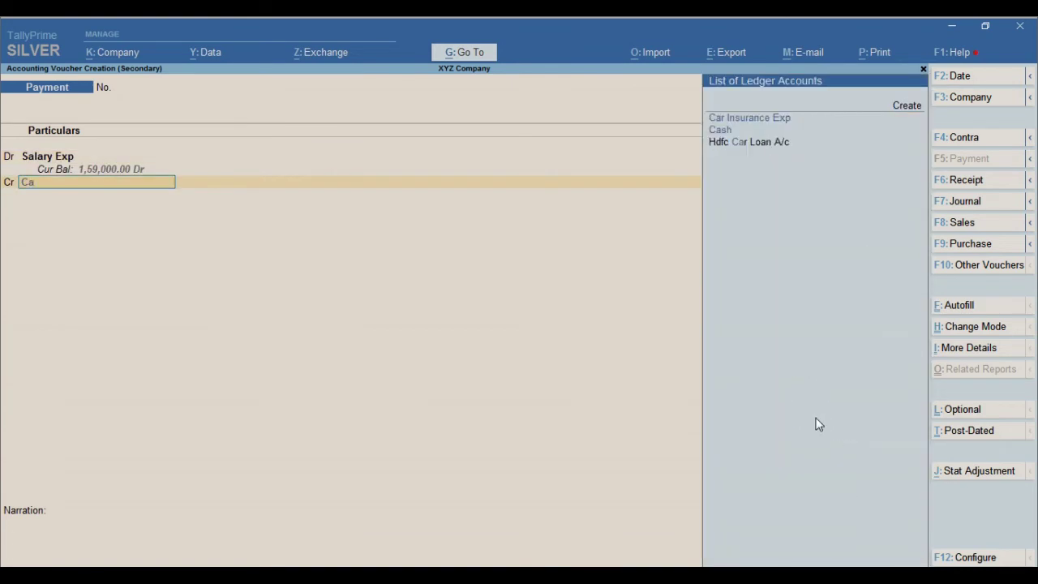
{"action": "key", "text": "Return"}
{"action": "key", "text": "Return"}
{"action": "key", "text": "ctrl+a"}
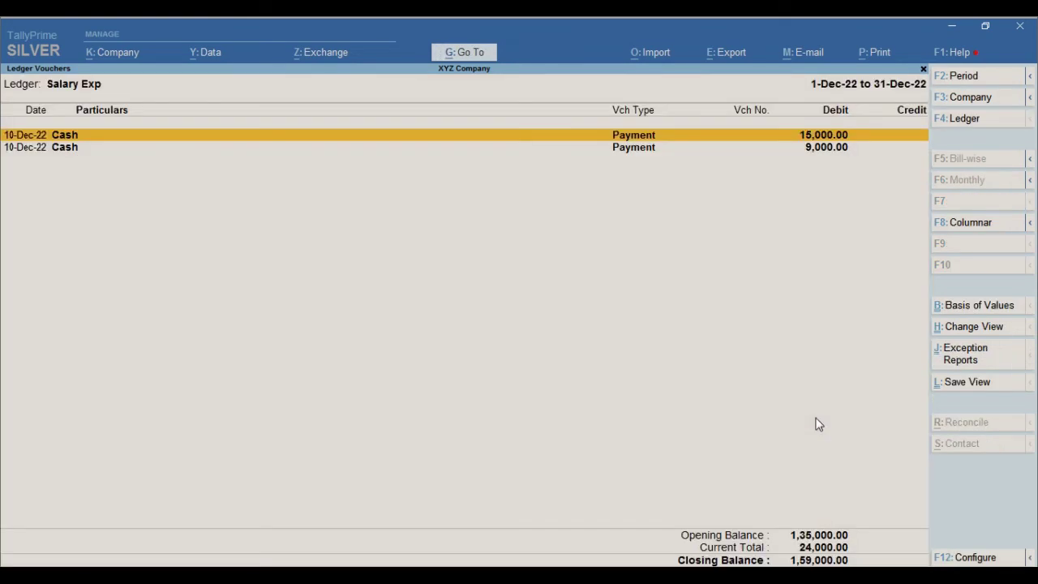
- Duplicate the 9,000 salary payment, change its amount to 99,000 via the calculator, and save it
{"action": "key", "text": "Down"}
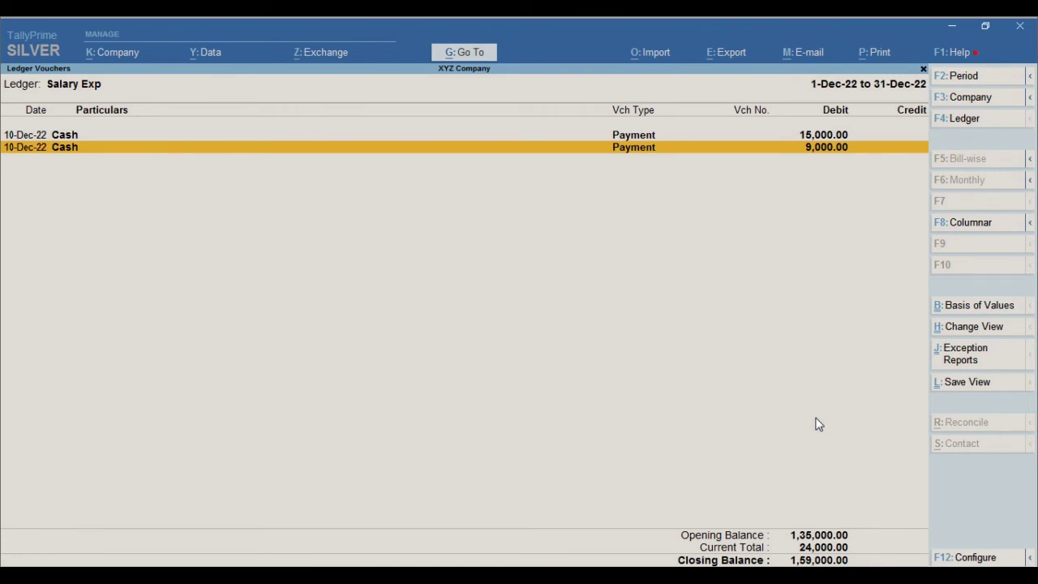
{"action": "key", "text": "alt+2"}
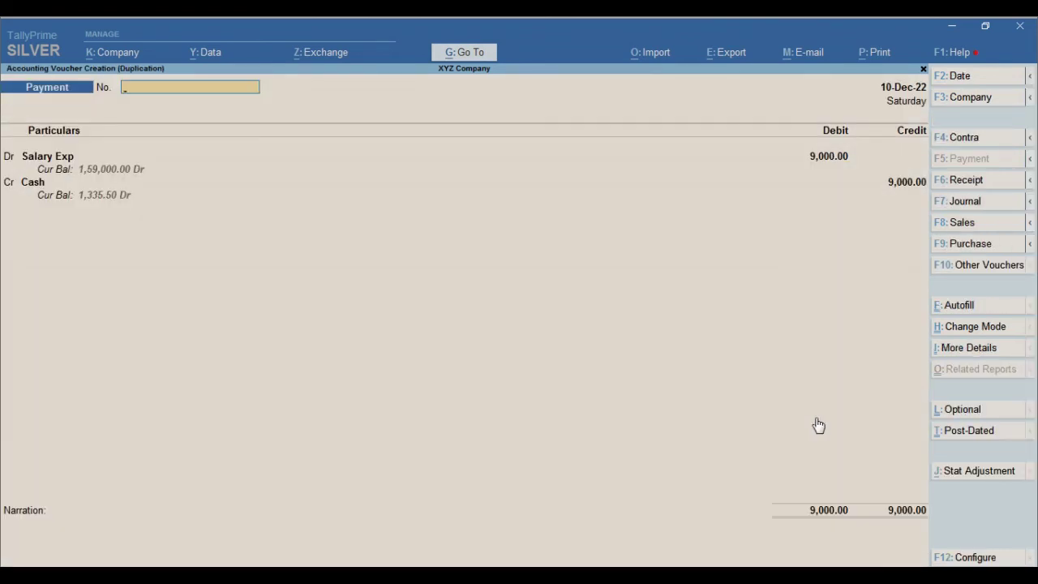
{"action": "key", "text": "Return"}
{"action": "key", "text": "Return"}
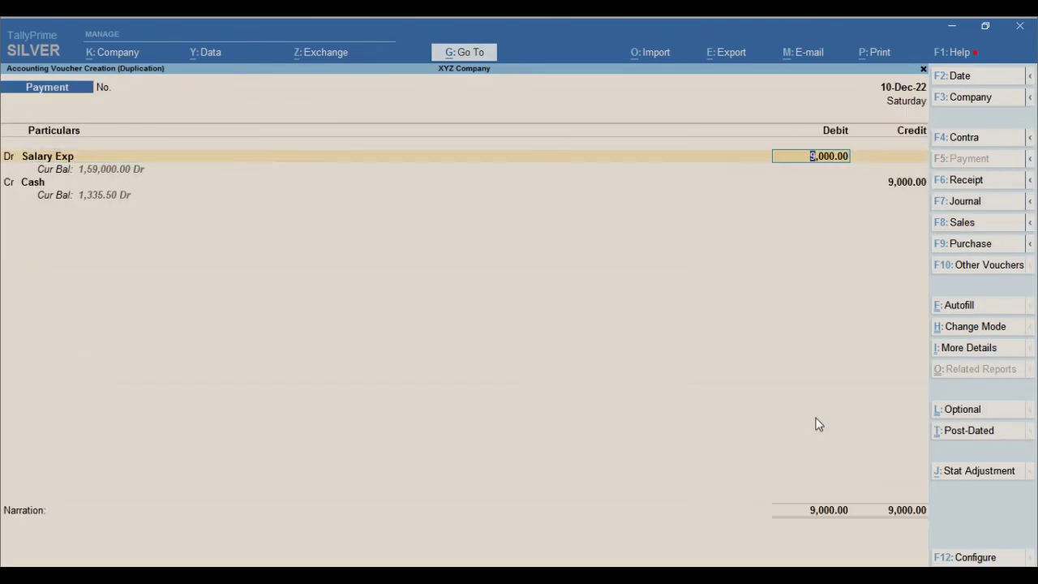
{"action": "key", "text": "ctrl+n"}
{"action": "type", "text": "9000*"}
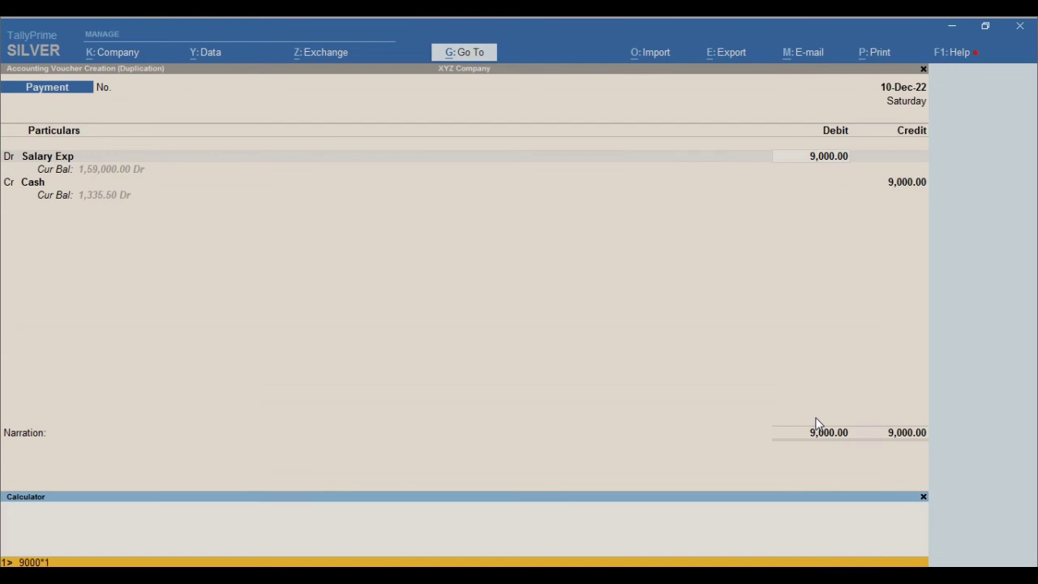
{"action": "type", "text": "1"}
{"action": "key", "text": "Return"}
{"action": "key", "text": "Return"}
{"action": "key", "text": "Return"}
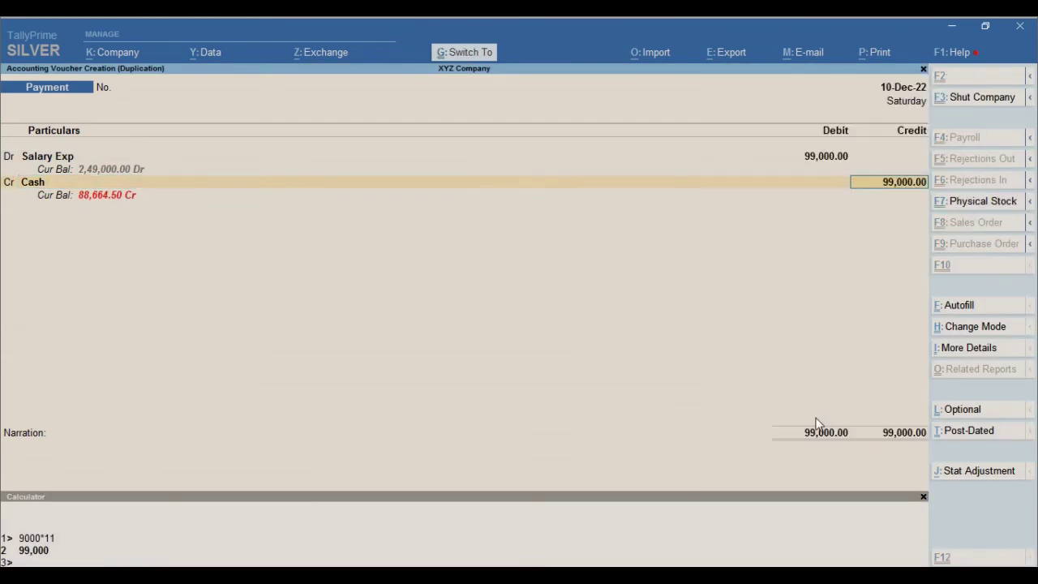
{"action": "key", "text": "ctrl+a"}
{"action": "key", "text": "Escape"}
- Go back to Profit & Loss A/c and select Nett Profit, now 41,751.01
{"action": "key", "text": "Escape"}
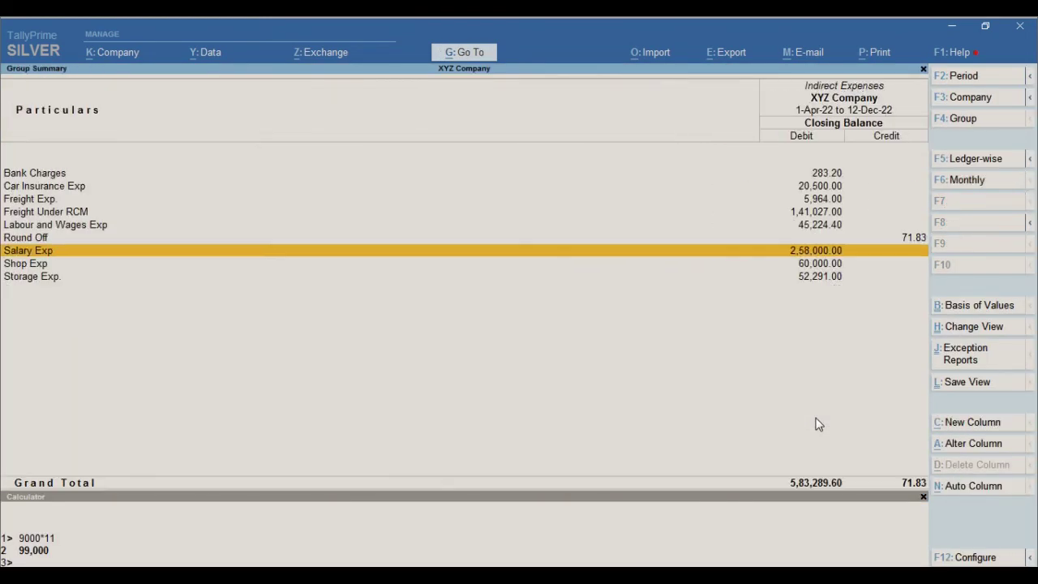
{"action": "key", "text": "Escape"}
{"action": "key", "text": "Down"}
{"action": "key", "text": "Down"}
{"action": "key", "text": "Down"}
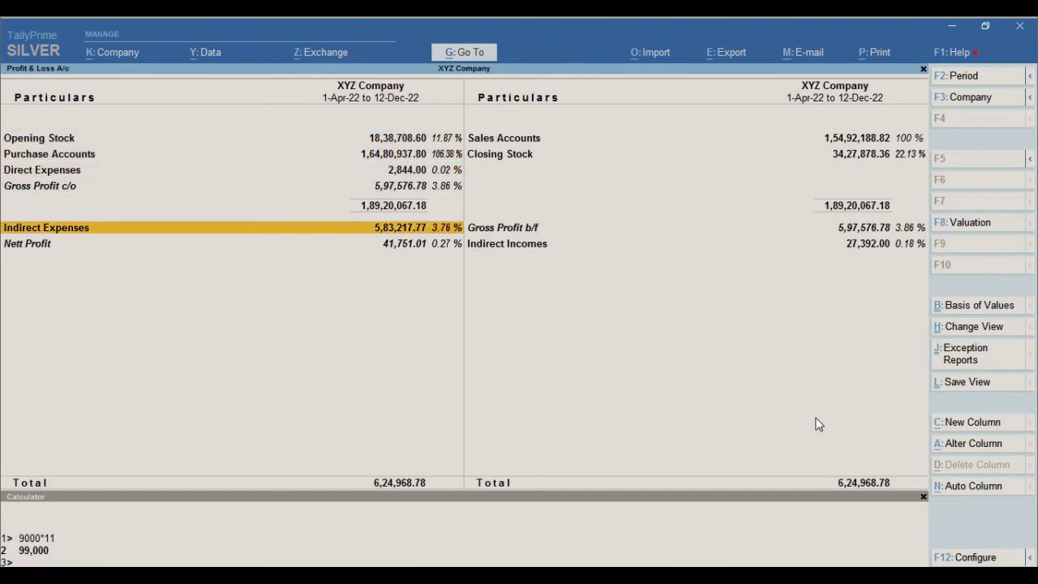
{"action": "key", "text": "Down"}
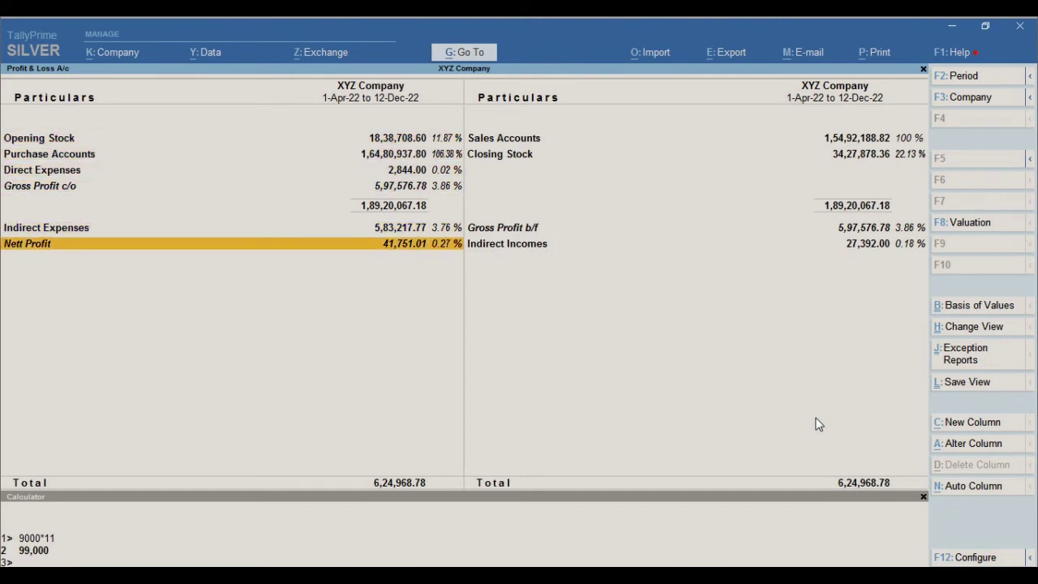